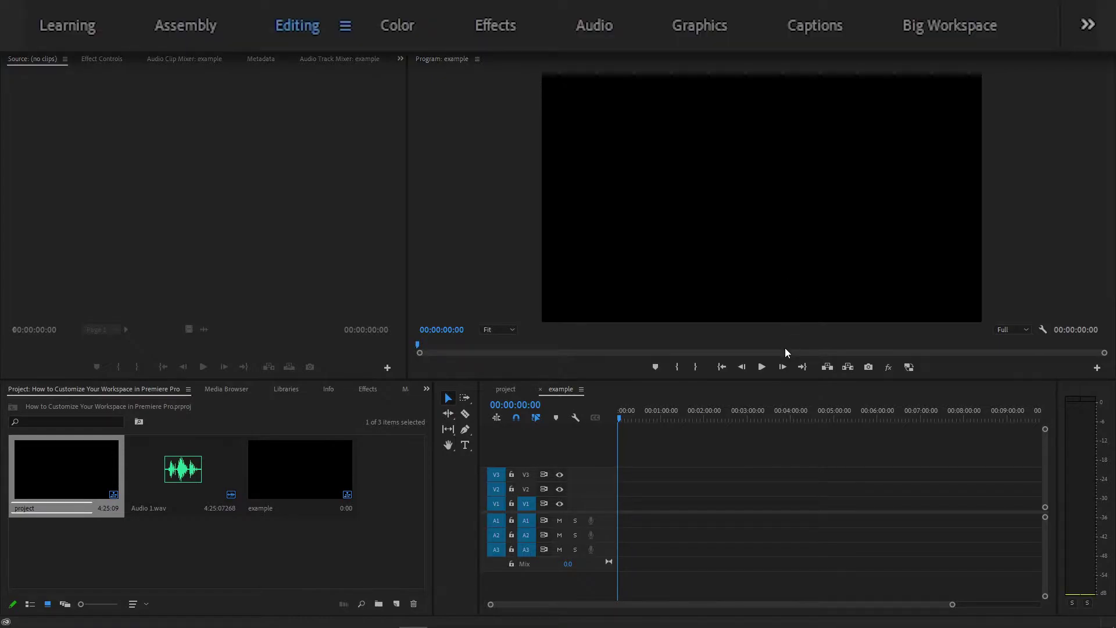
Step: Cycle through the Color, Effects, Audio, Graphics, Captions and Assembly workspaces, then return to Editing
left_click(398, 26)
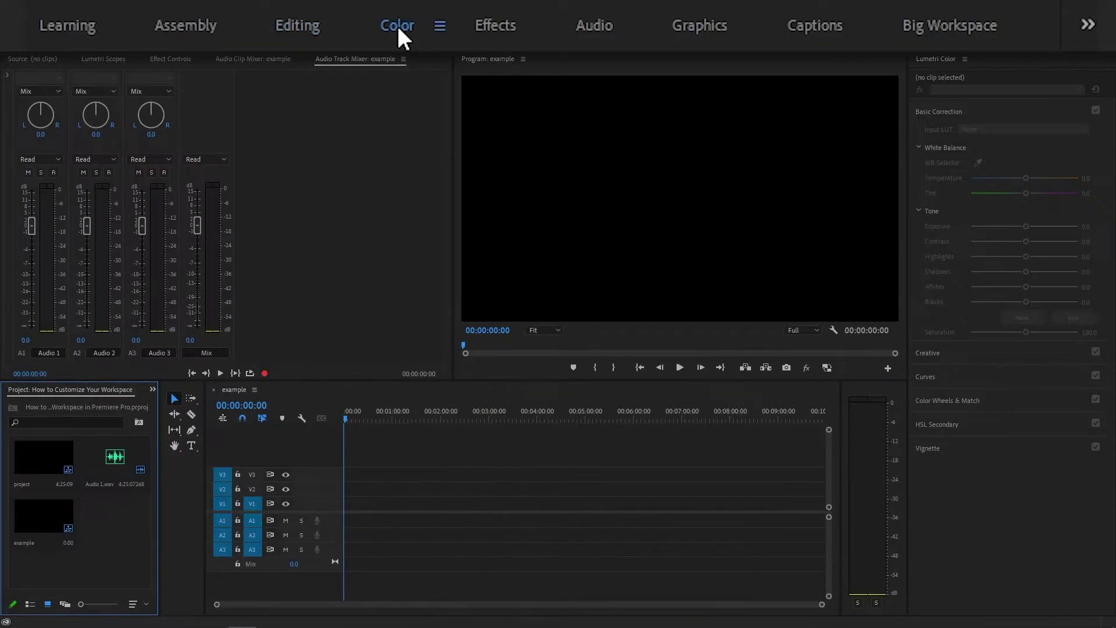
left_click(492, 26)
left_click(602, 26)
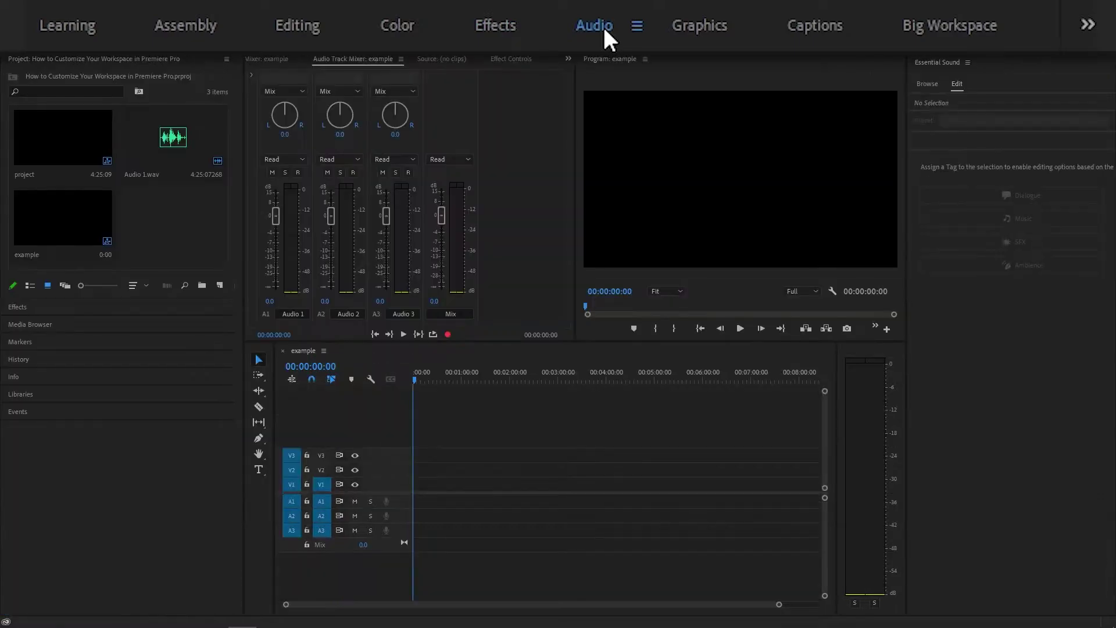
left_click(701, 26)
left_click(812, 27)
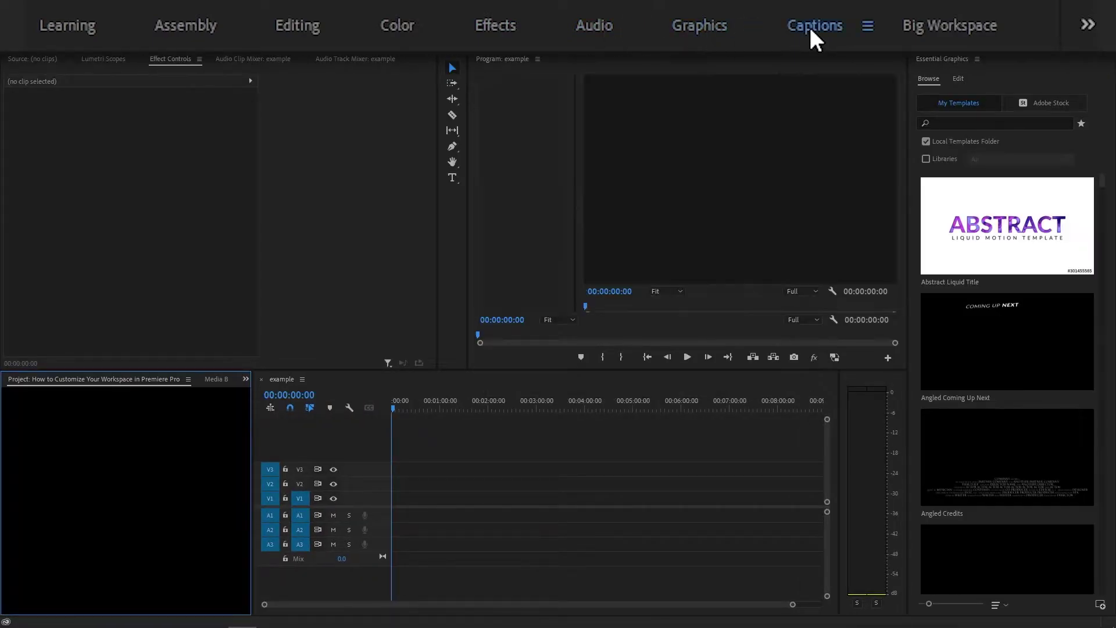
left_click(215, 25)
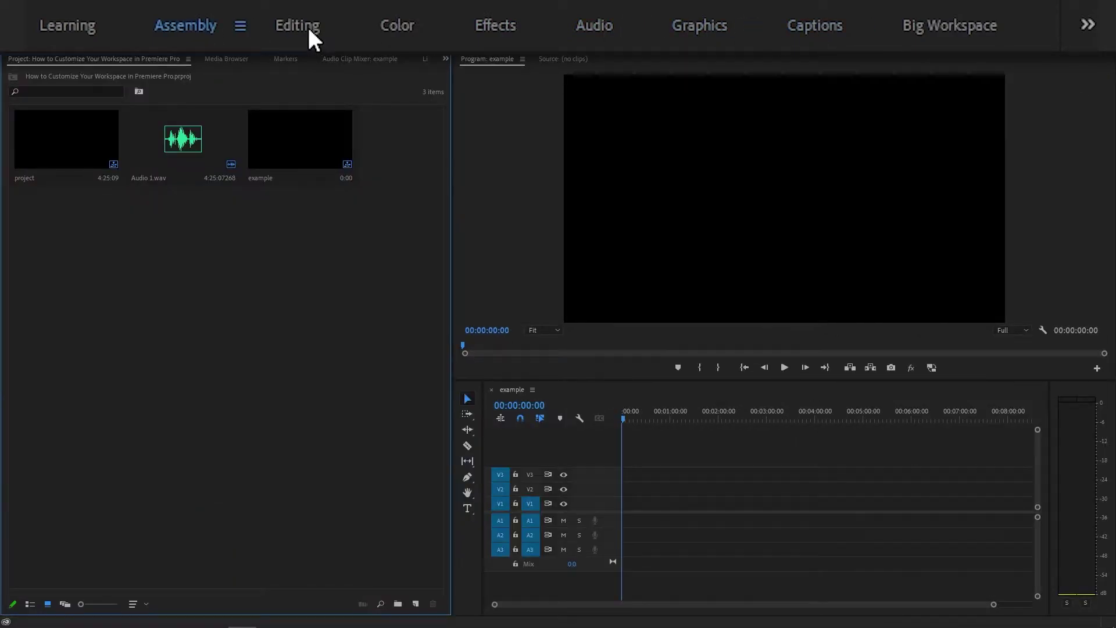
left_click(307, 28)
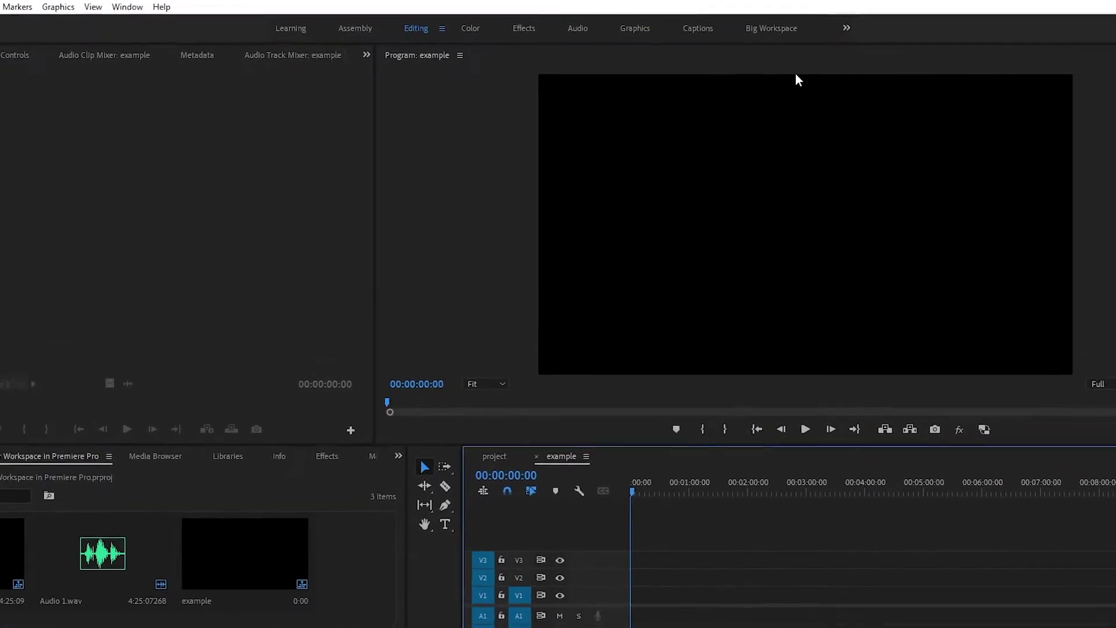
Step: In Edit Workspaces, move Learning into Do Not Show and confirm the arrangement
left_click(412, 16)
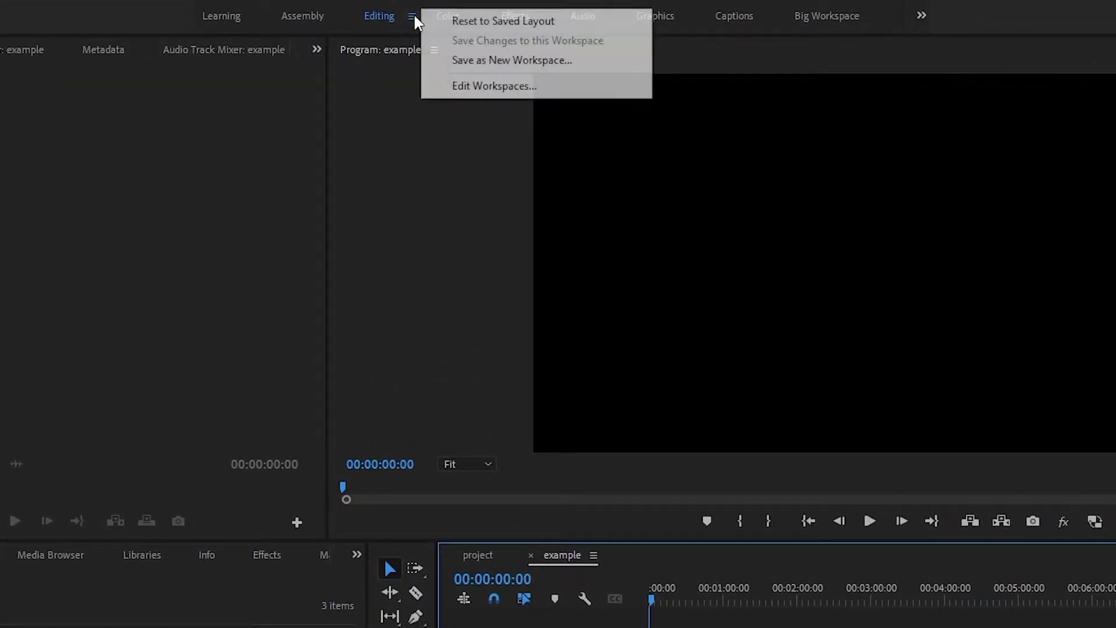
left_click(495, 87)
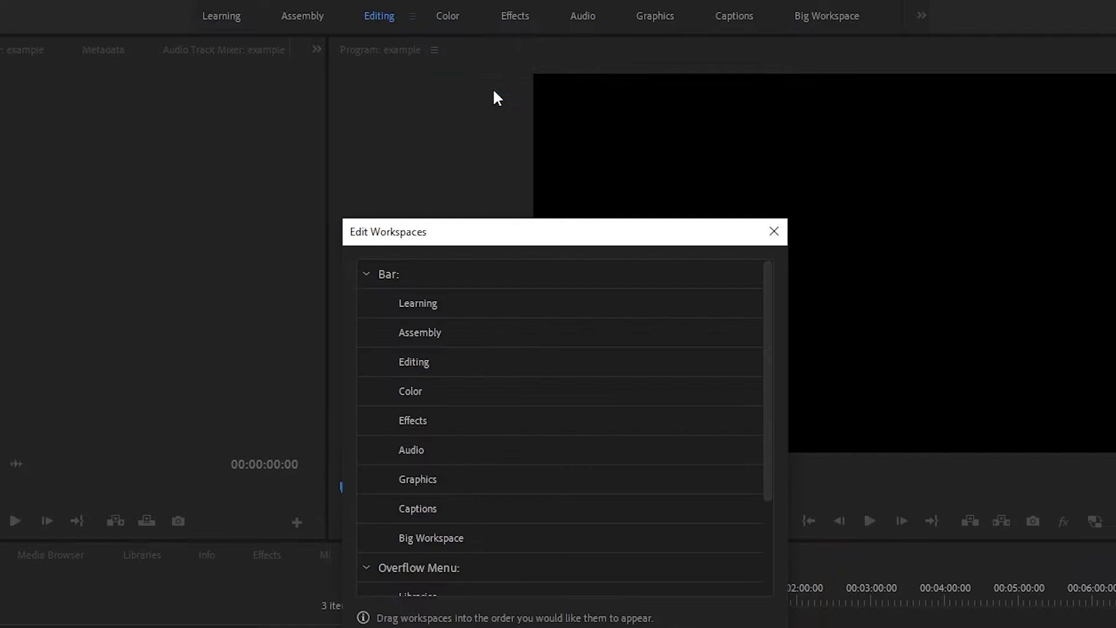
left_click_drag(419, 306, 441, 590)
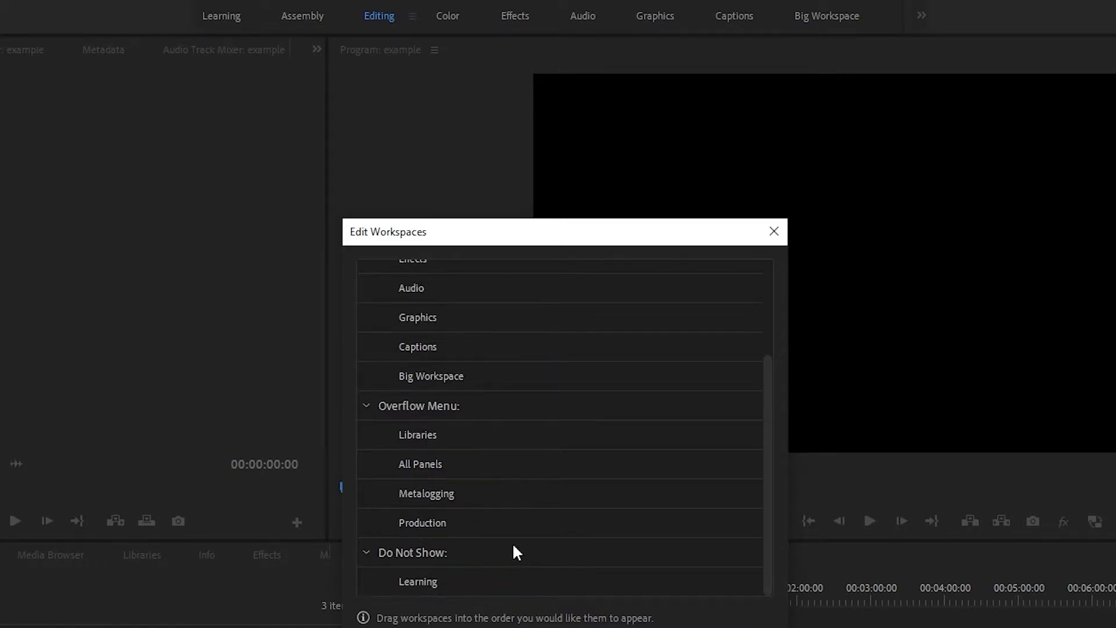
scroll(514, 547, "up", 3)
key("Return")
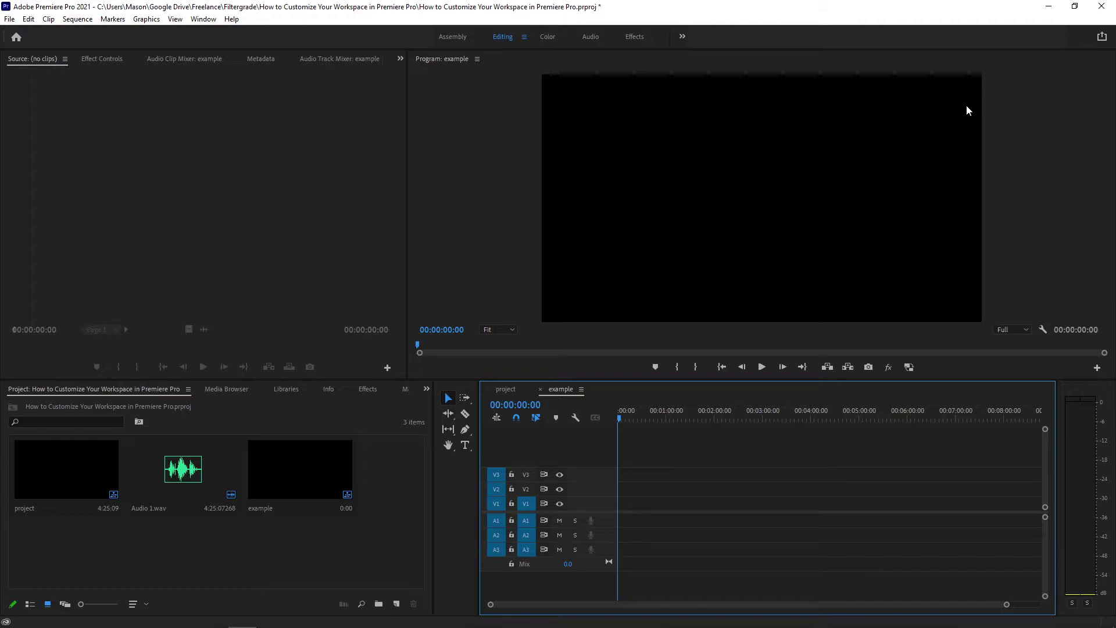
Step: Drag the Effects panel over the Source monitor's drop zones and dock it between Source and Program
left_click_drag(367, 390, 386, 128)
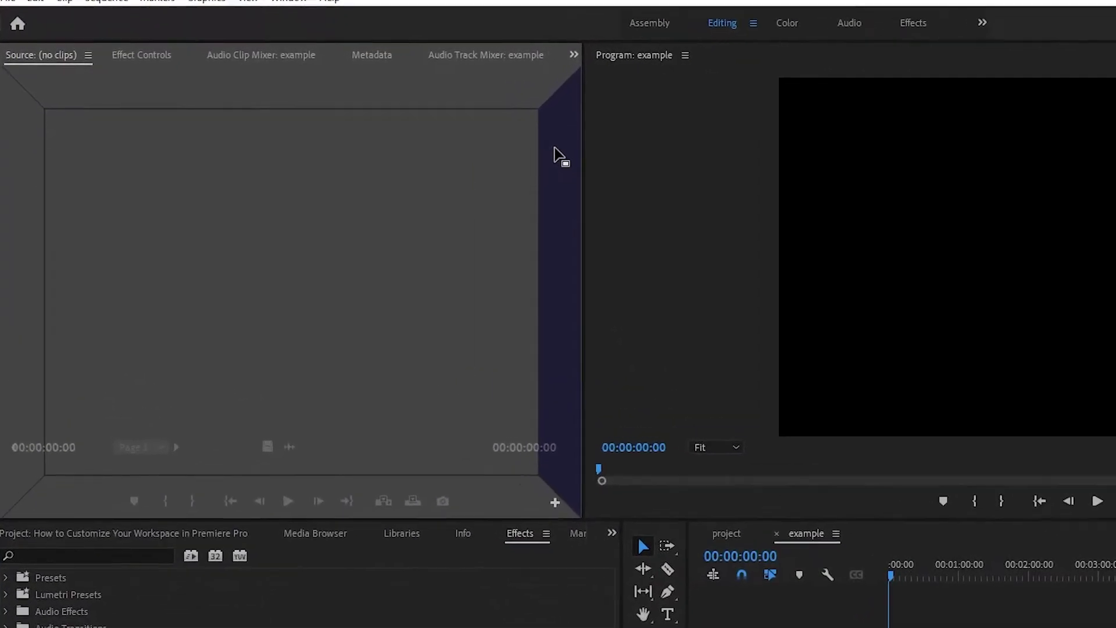
left_click_drag(556, 150, 618, 368)
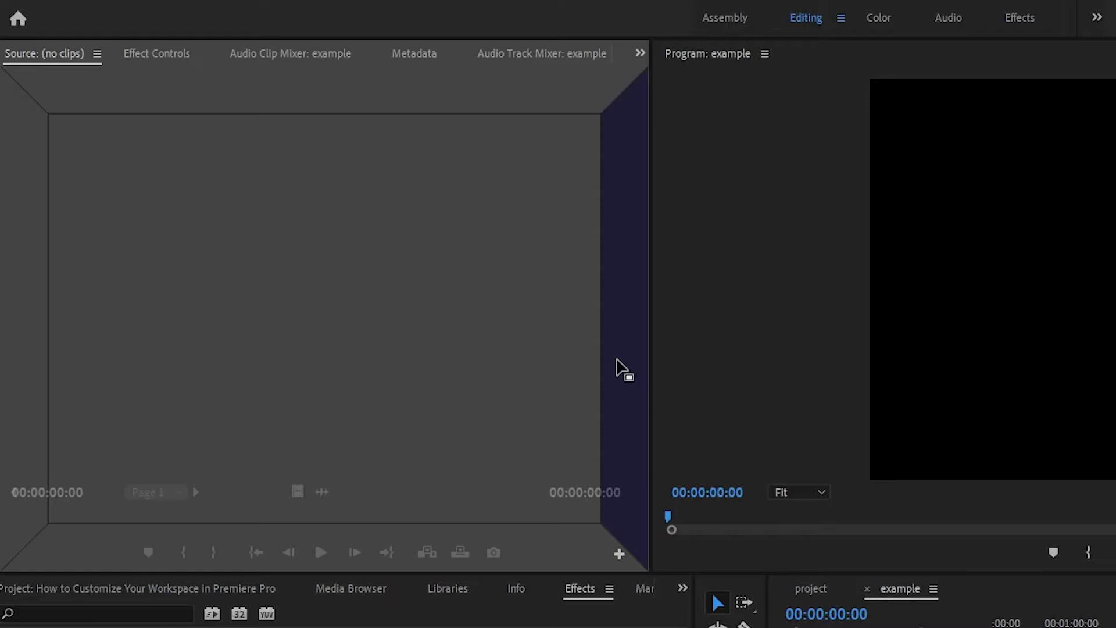
left_click_drag(618, 361, 619, 361)
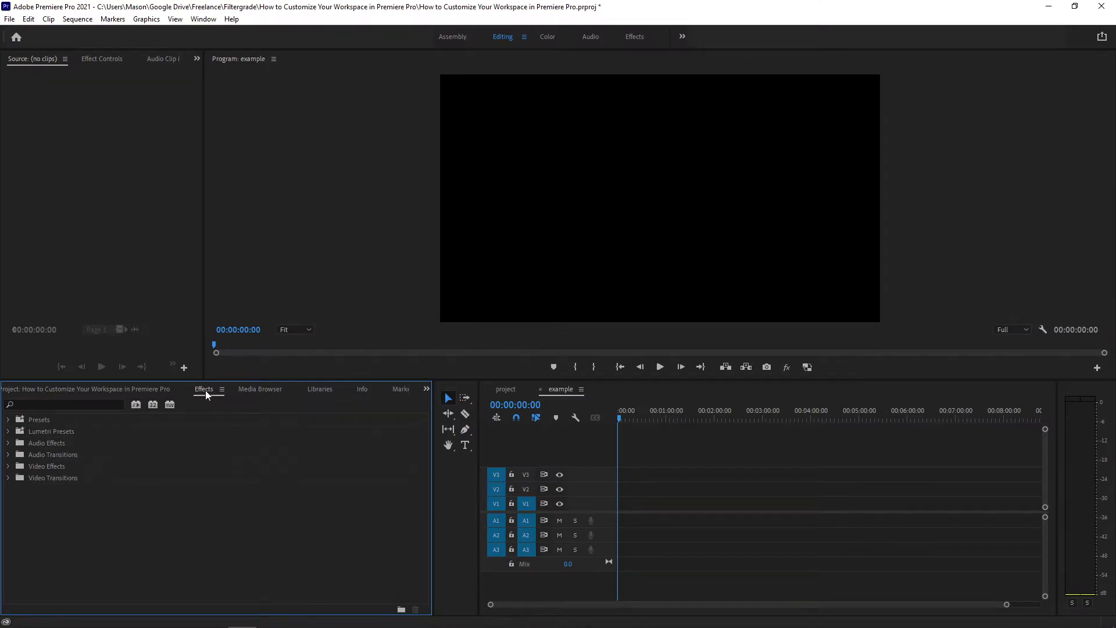
Step: Float the Effects panel, move it over the Source then Program monitor, then restore the docked layout
left_click_drag(205, 390, 383, 176)
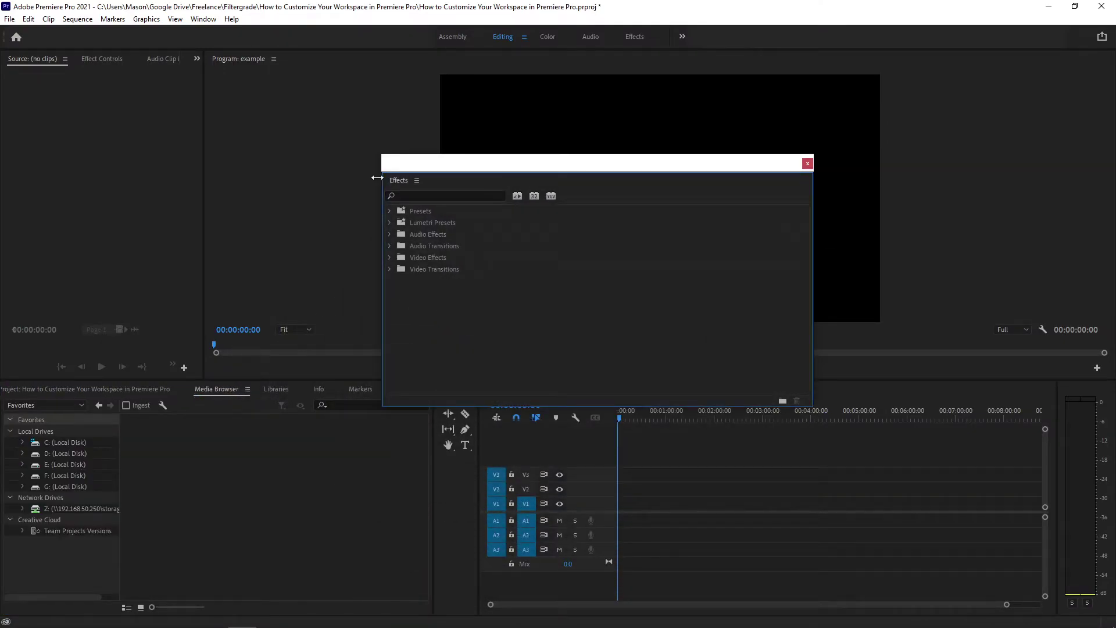
left_click_drag(552, 167, 268, 89)
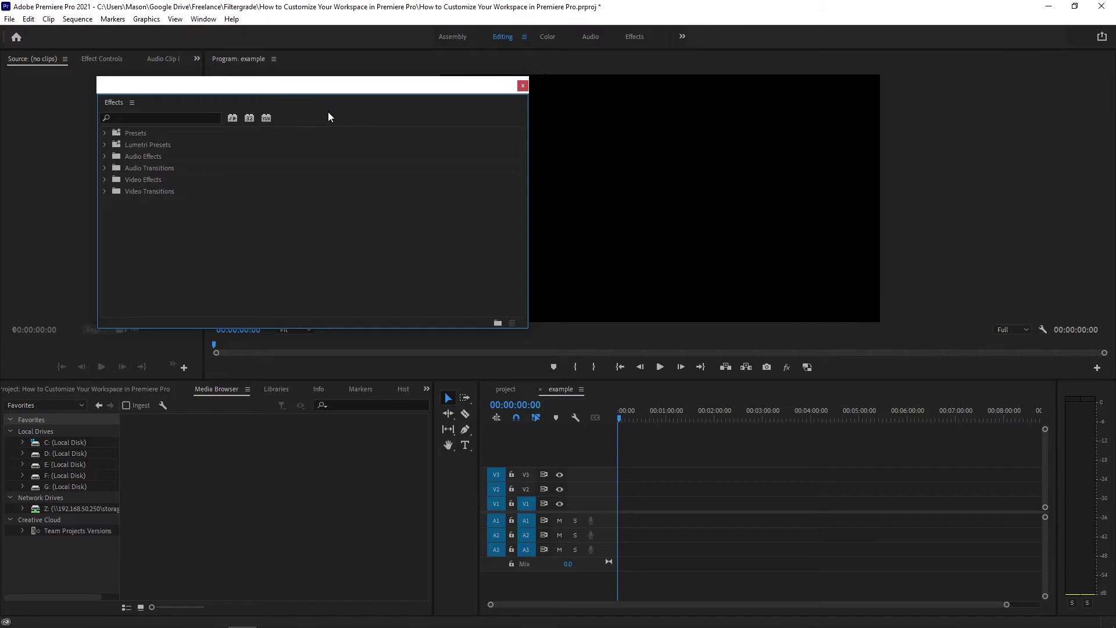
left_click_drag(363, 87, 620, 144)
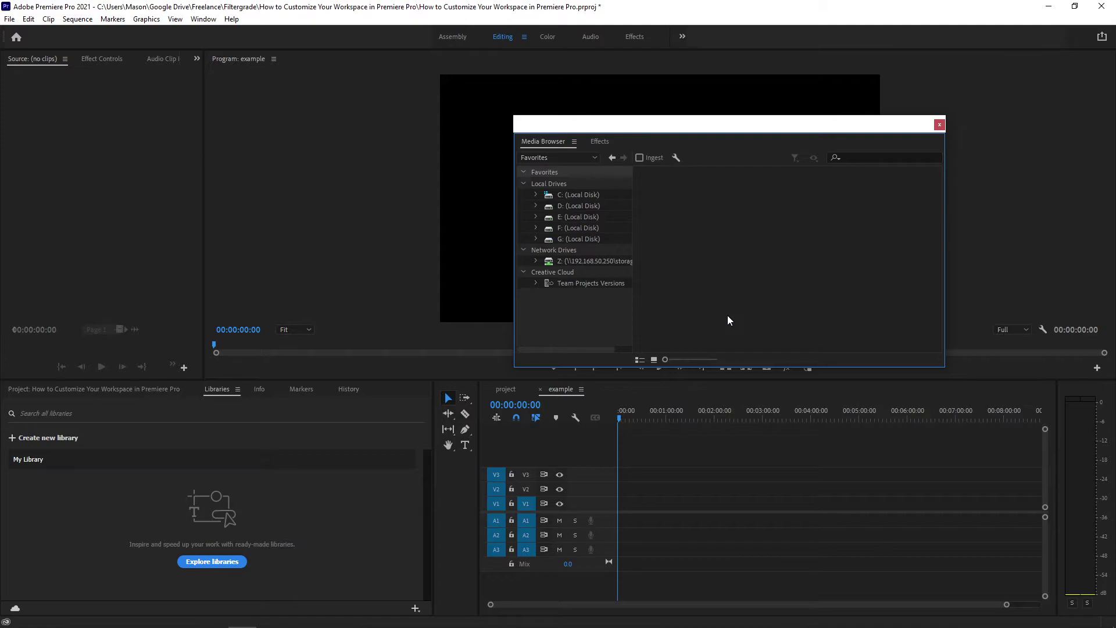
key("alt+shift+0")
Step: Dock Effects in the Project group right after Project, with Media Browser next, and show Effects
left_click_drag(214, 389, 187, 182)
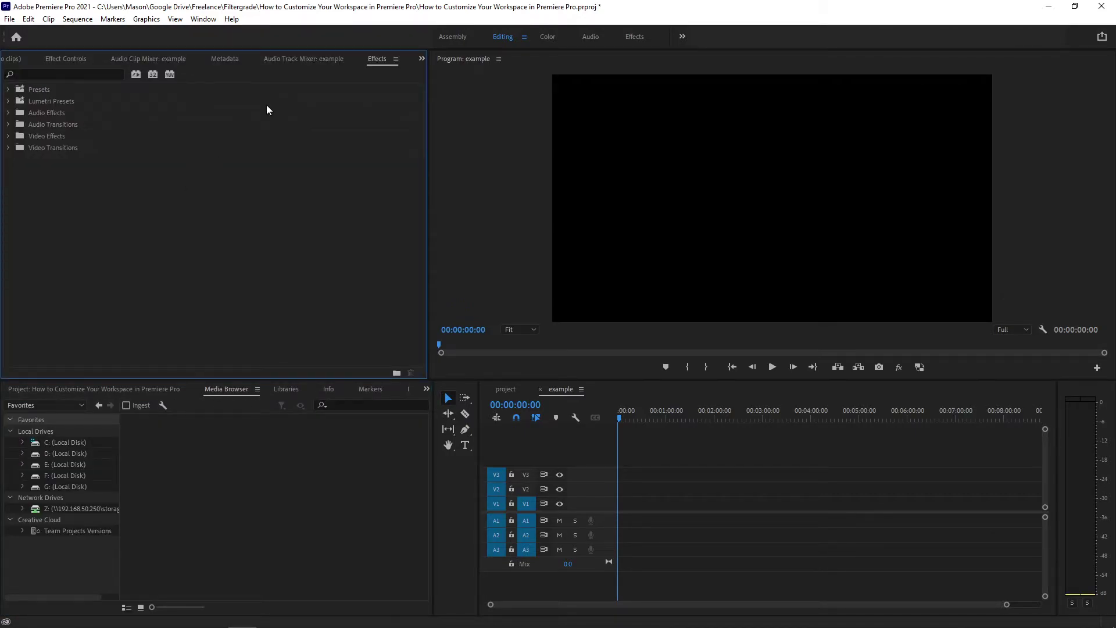
left_click_drag(369, 60, 191, 486)
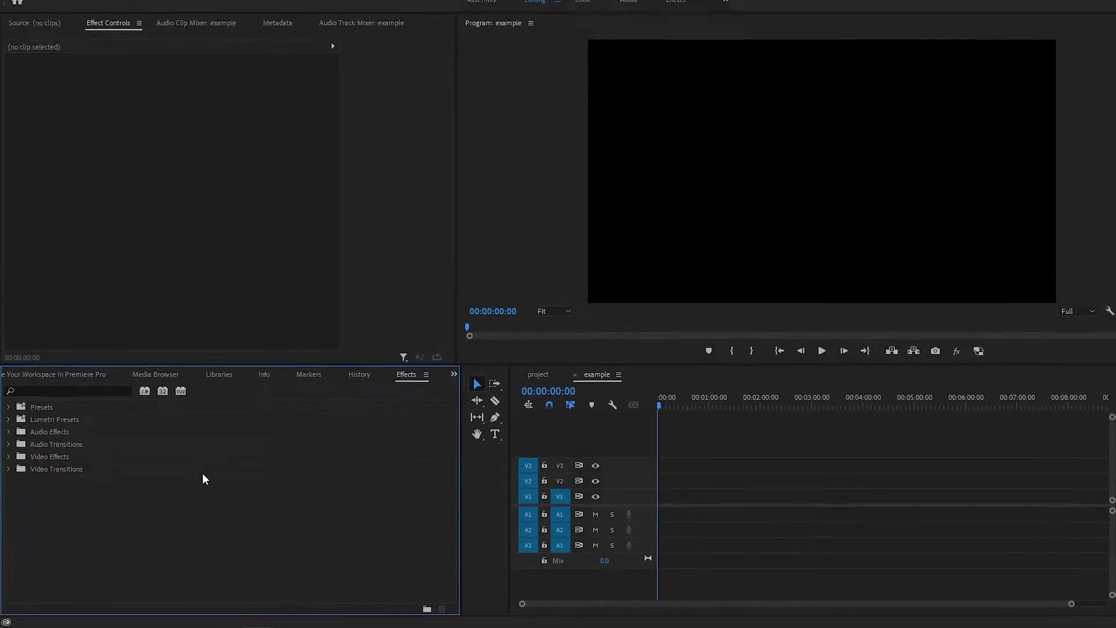
left_click_drag(498, 156, 281, 160)
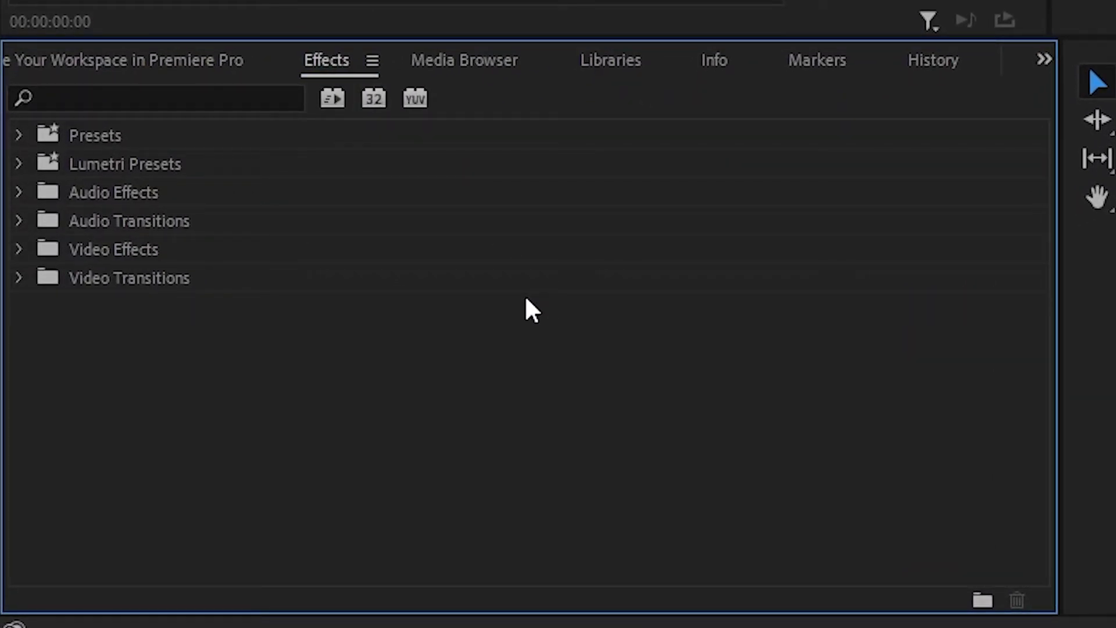
left_click_drag(327, 60, 504, 65)
left_click_drag(381, 70, 500, 61)
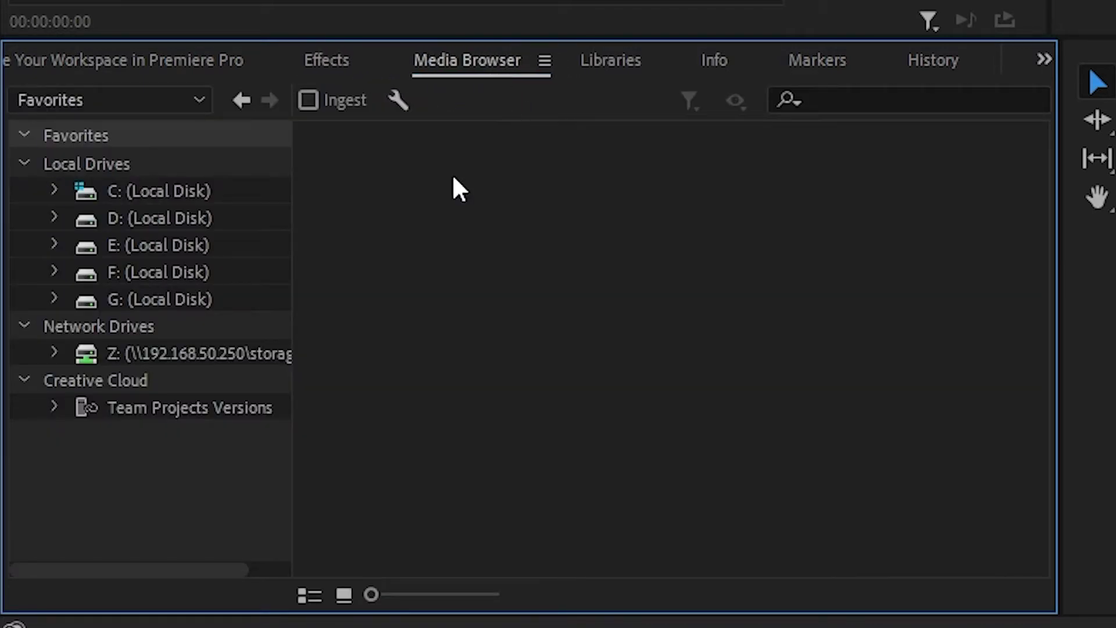
left_click(334, 66)
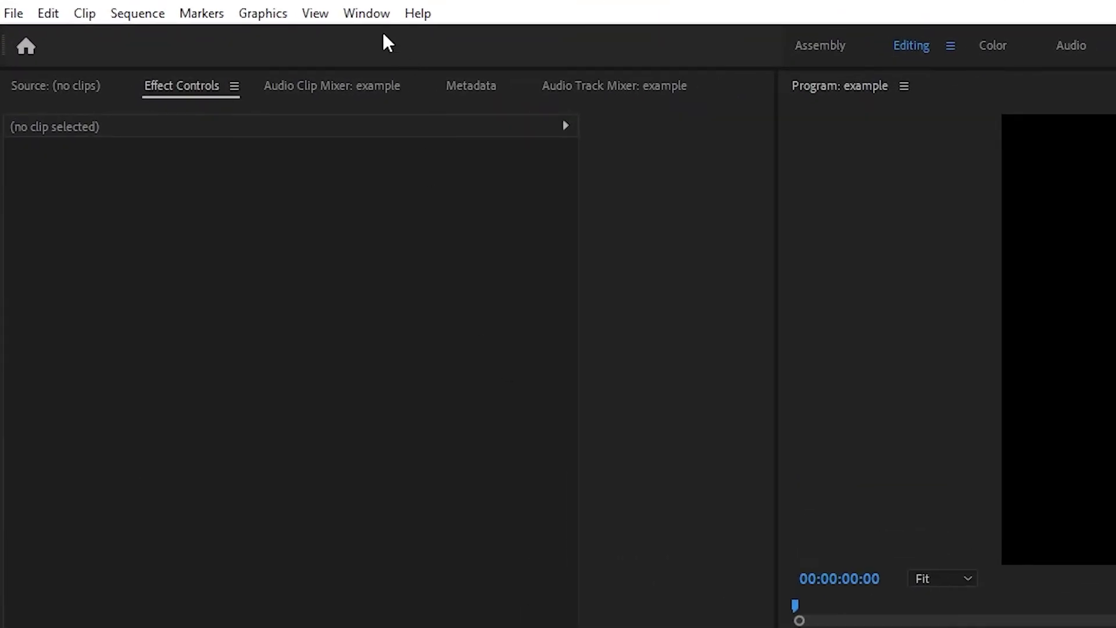
Step: Add the Lumetri Color panel and dock it beside Effect Controls in the upper-left group
left_click(362, 17)
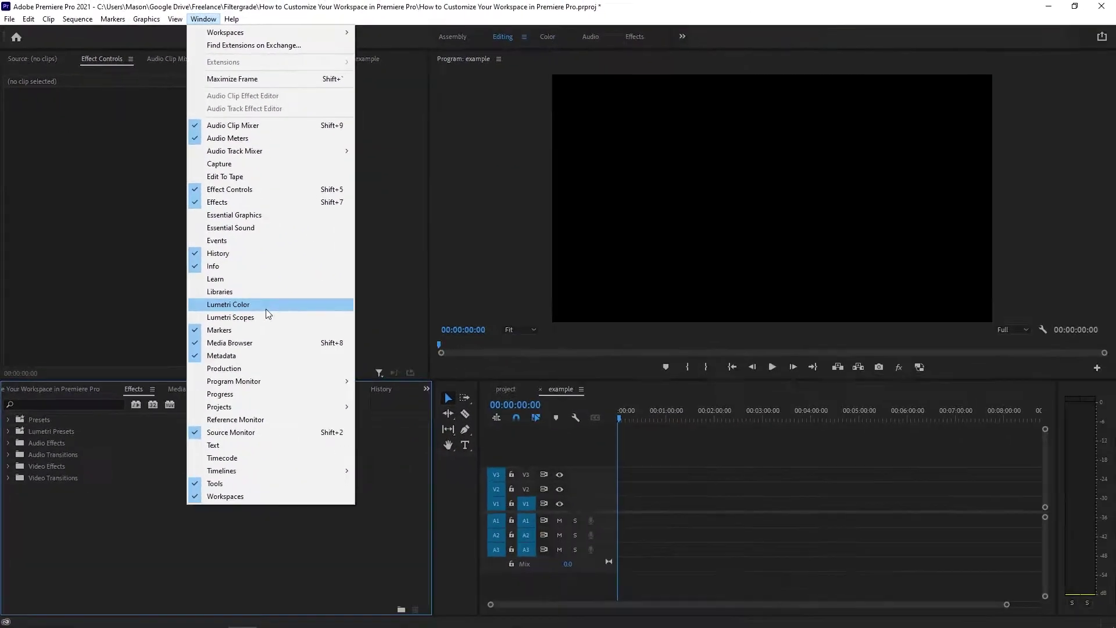
left_click(411, 533)
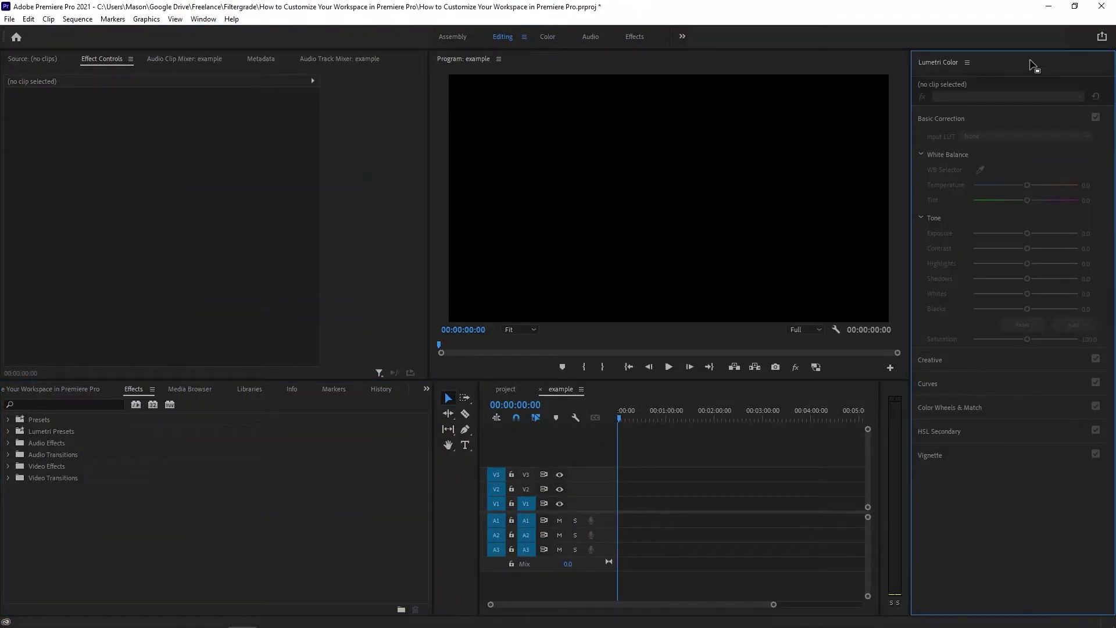
left_click_drag(967, 68, 155, 63)
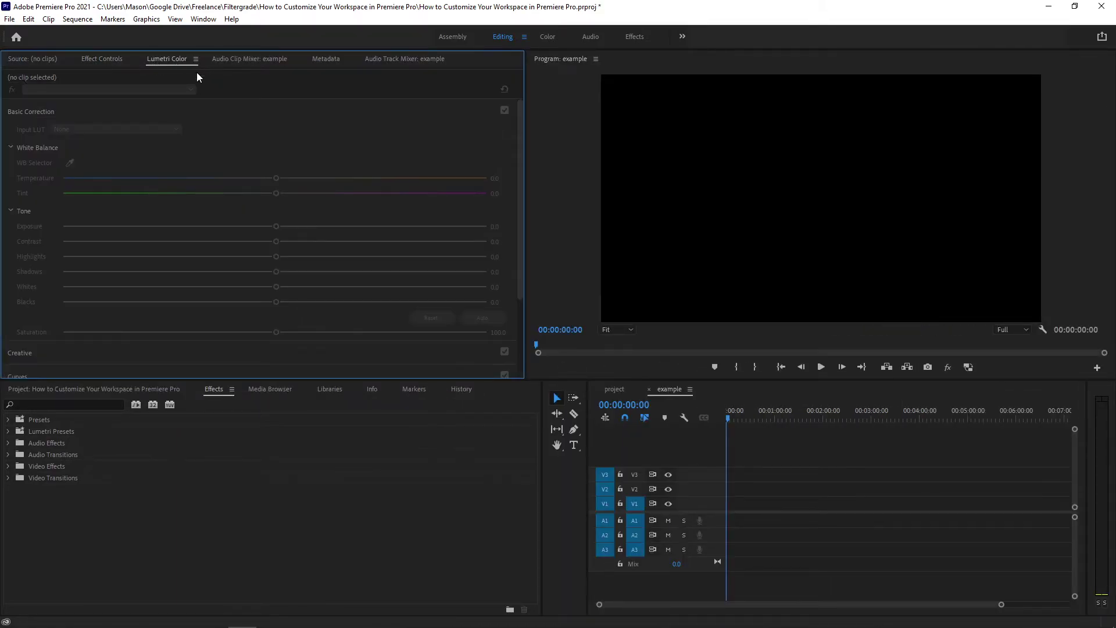
left_click(797, 480)
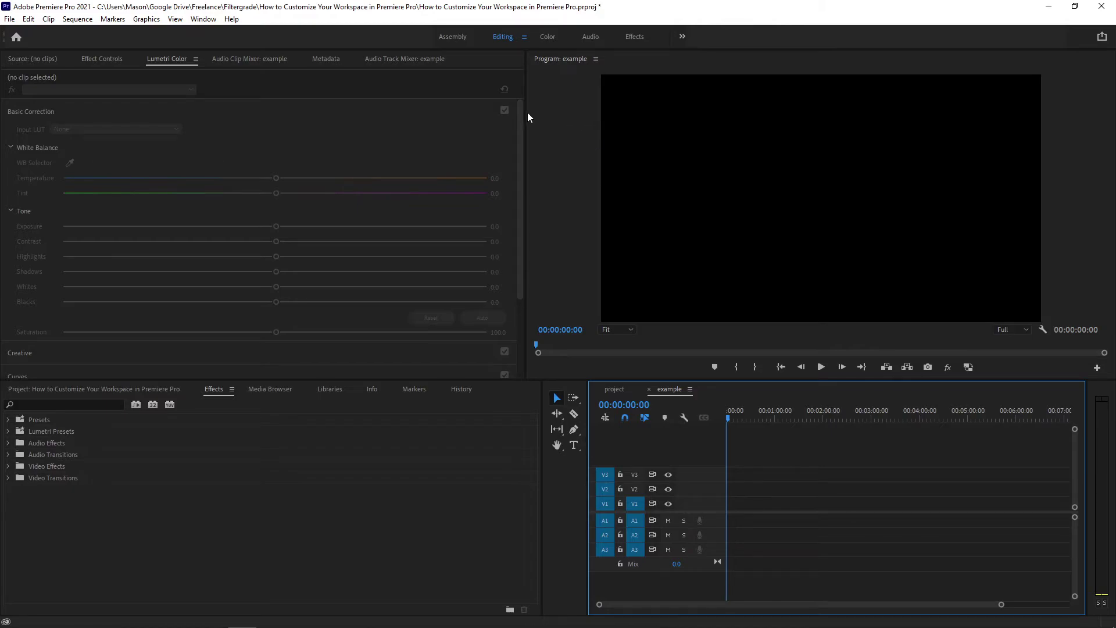
Step: Drag the Lumetri Color divider left, then adjust the Program monitor's height with its lower divider
left_click_drag(528, 118, 470, 114)
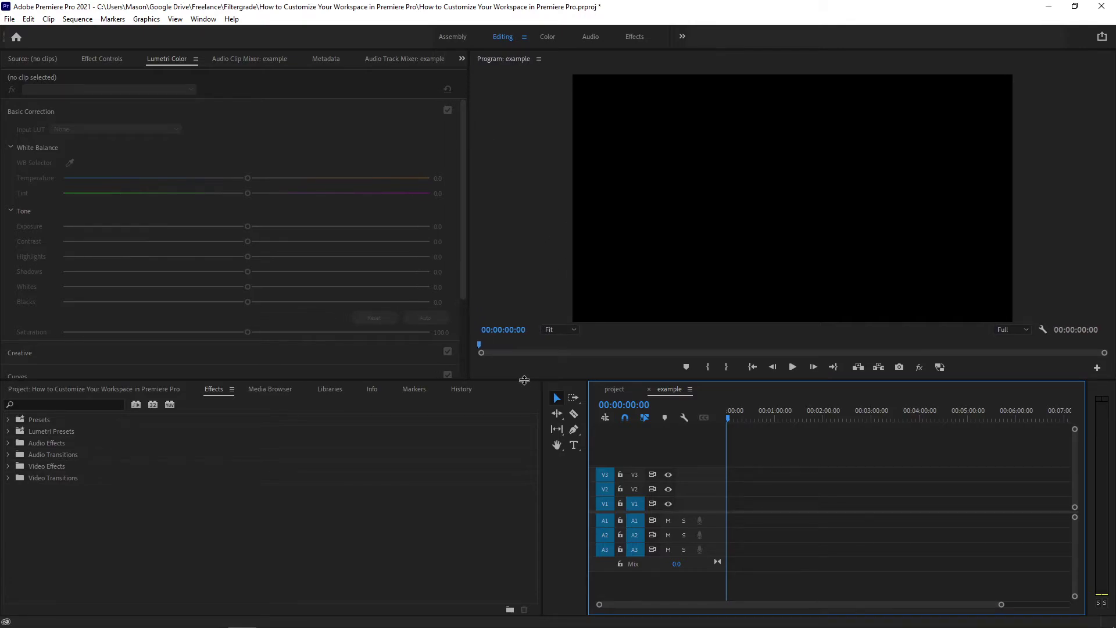
mouse_move(524, 380)
left_mouse_down()
mouse_move(521, 361)
mouse_move(520, 379)
left_mouse_up()
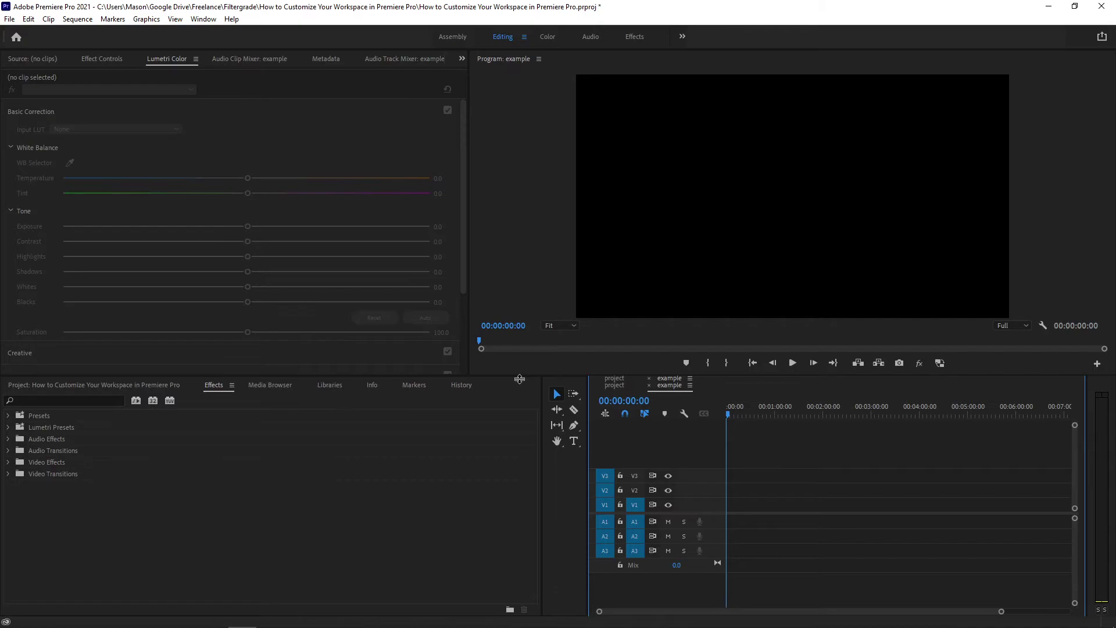
left_click_drag(520, 378, 548, 393)
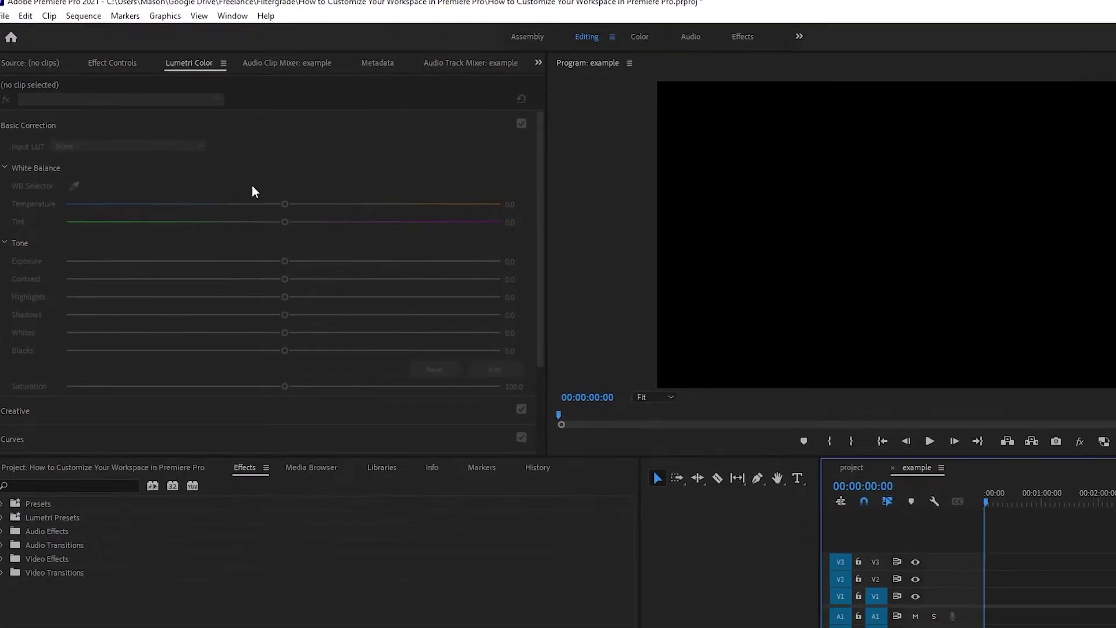
Step: Close the Lumetri Color and Program monitor panels from their panel menus
left_click(223, 63)
left_click(275, 66)
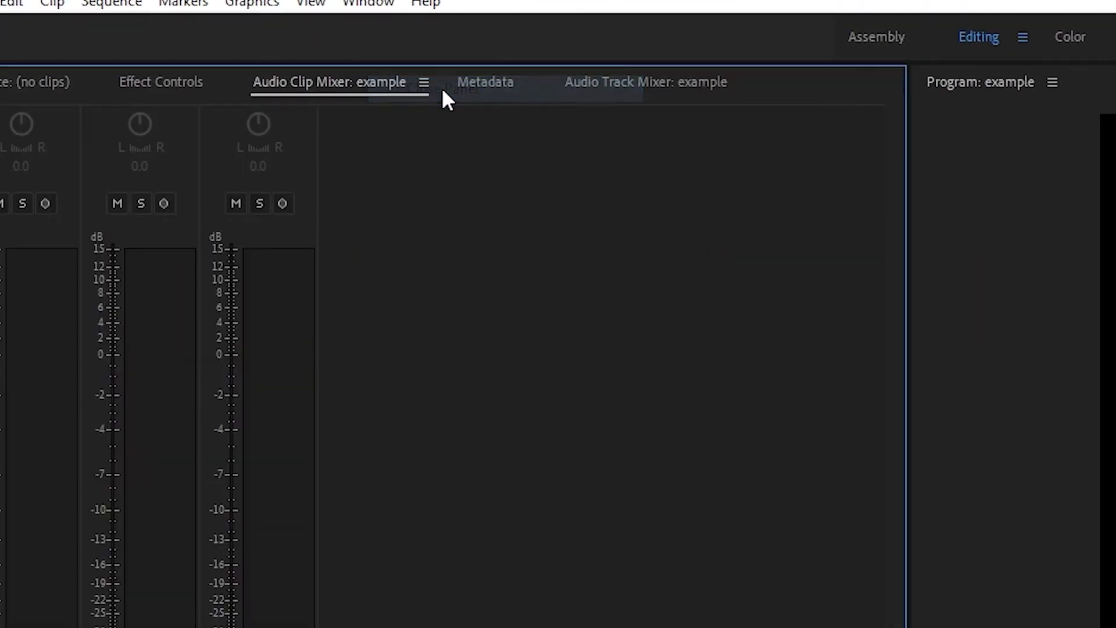
left_click(1052, 82)
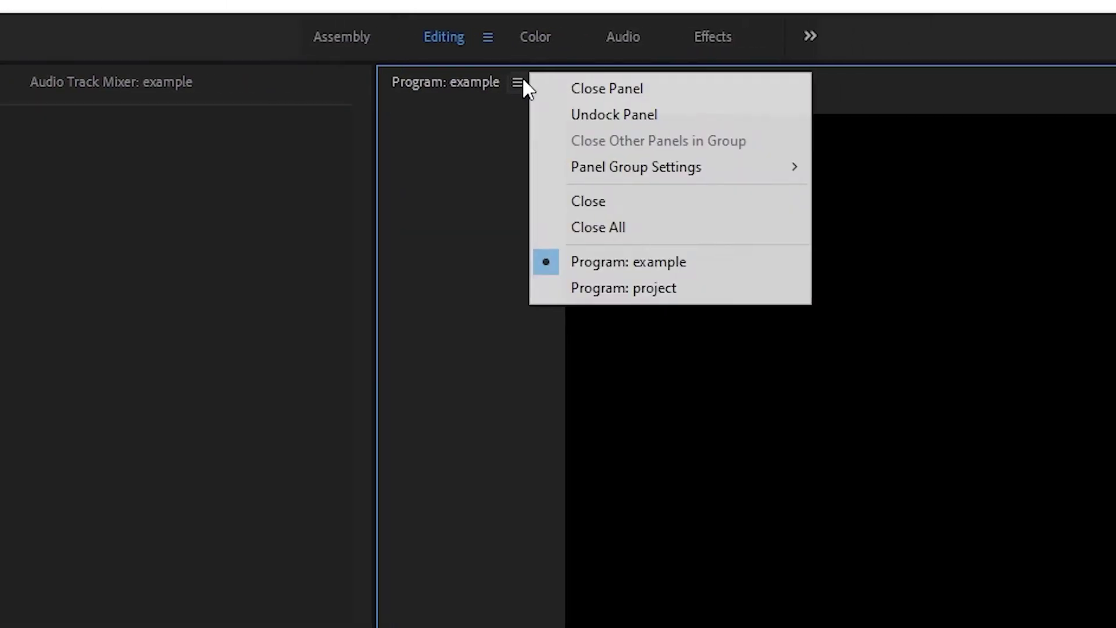
left_click(567, 93)
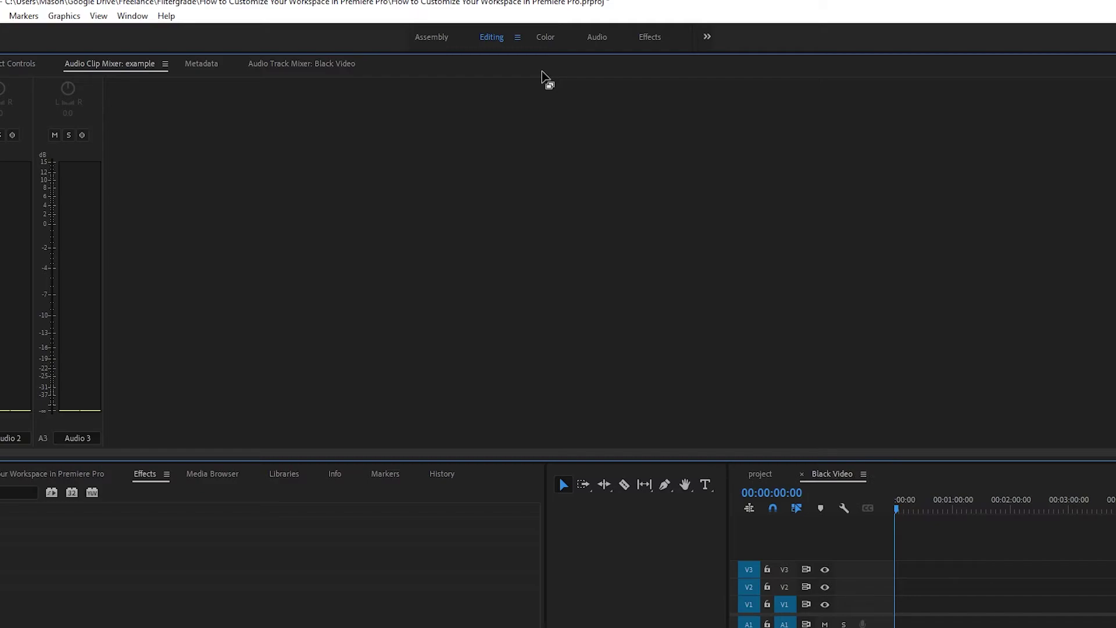
Step: Bring up the Workspaces submenu under the Window menu
left_click(131, 21)
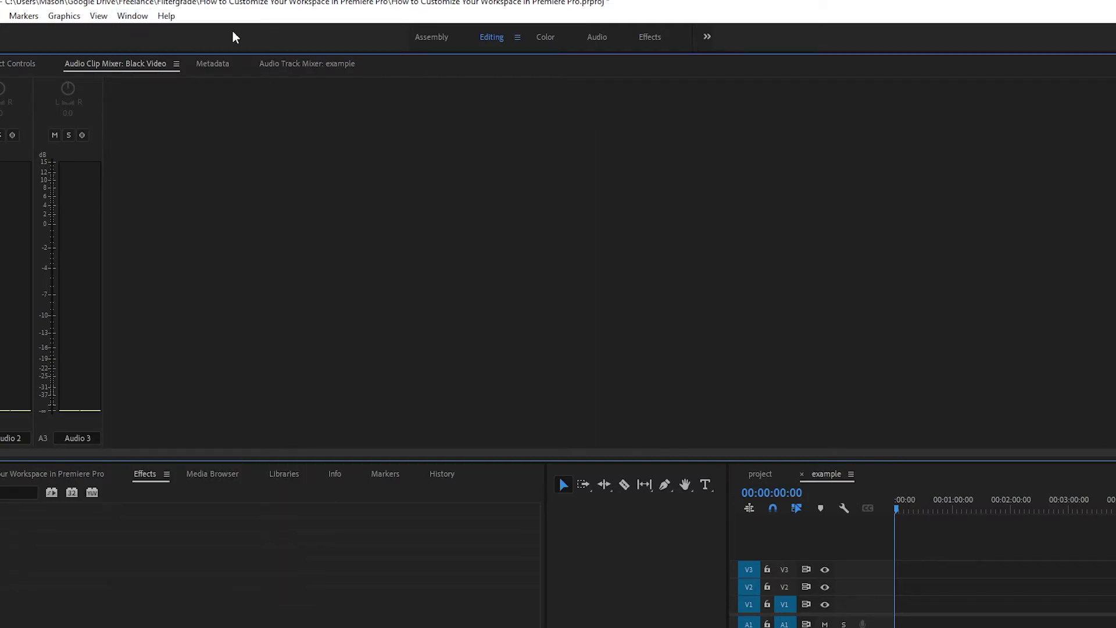
left_click(132, 16)
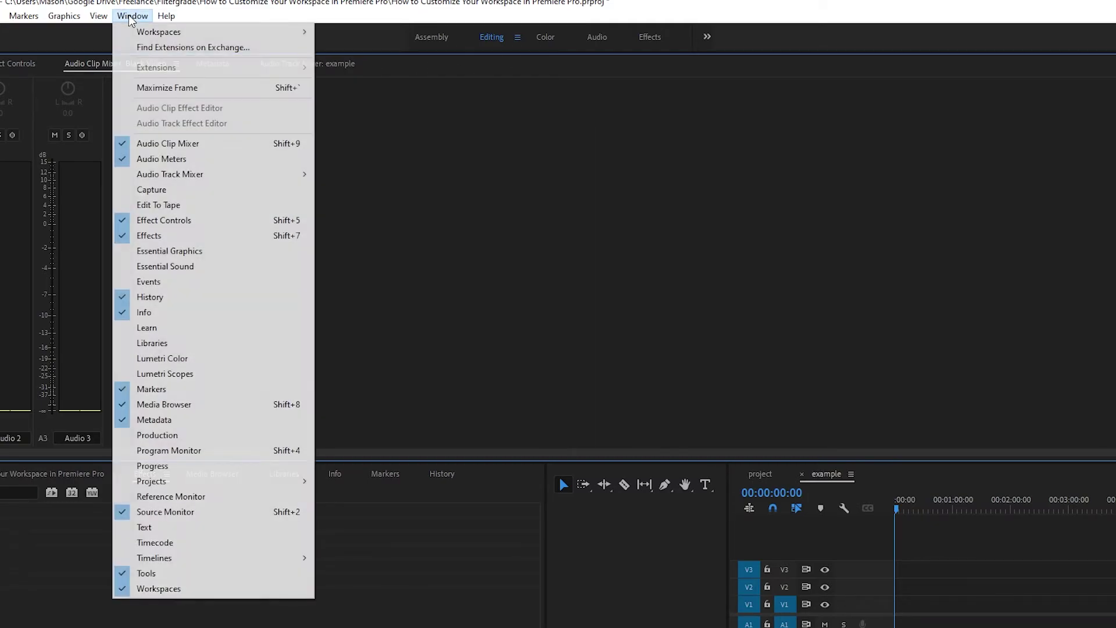
mouse_move(159, 32)
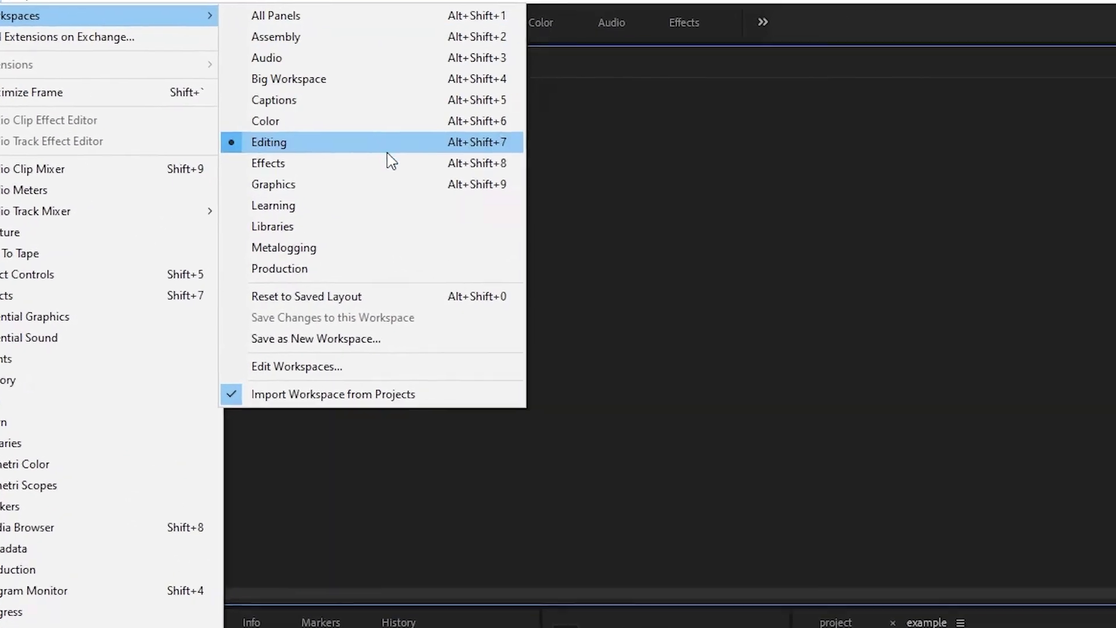
Step: Save the layout as a new workspace, keeping the default name Untitled Workspace
left_click(365, 364)
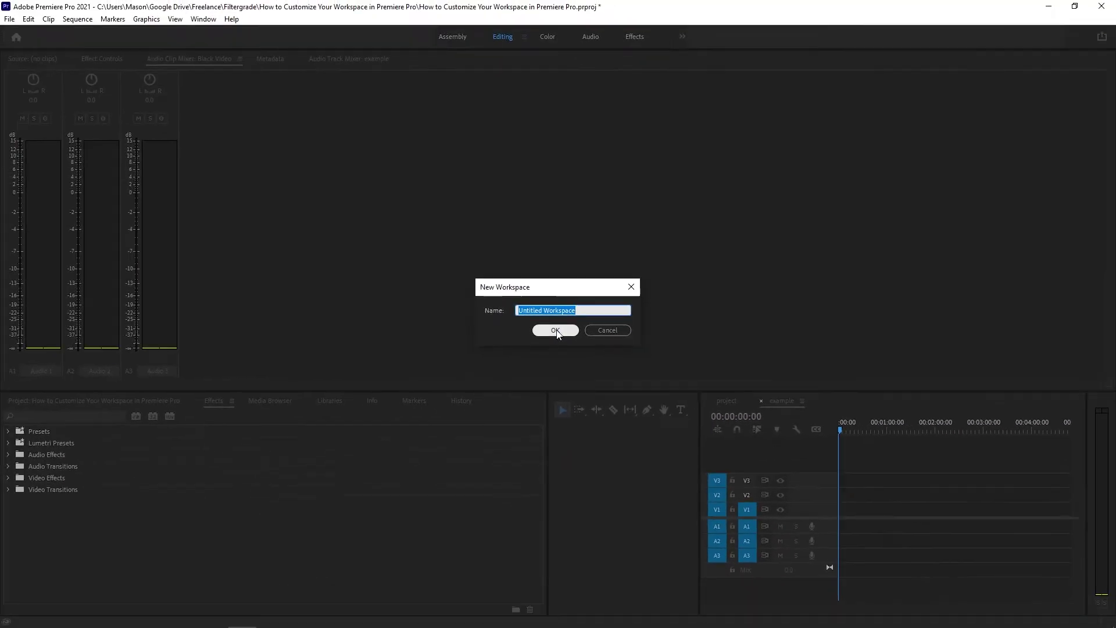
left_click(555, 330)
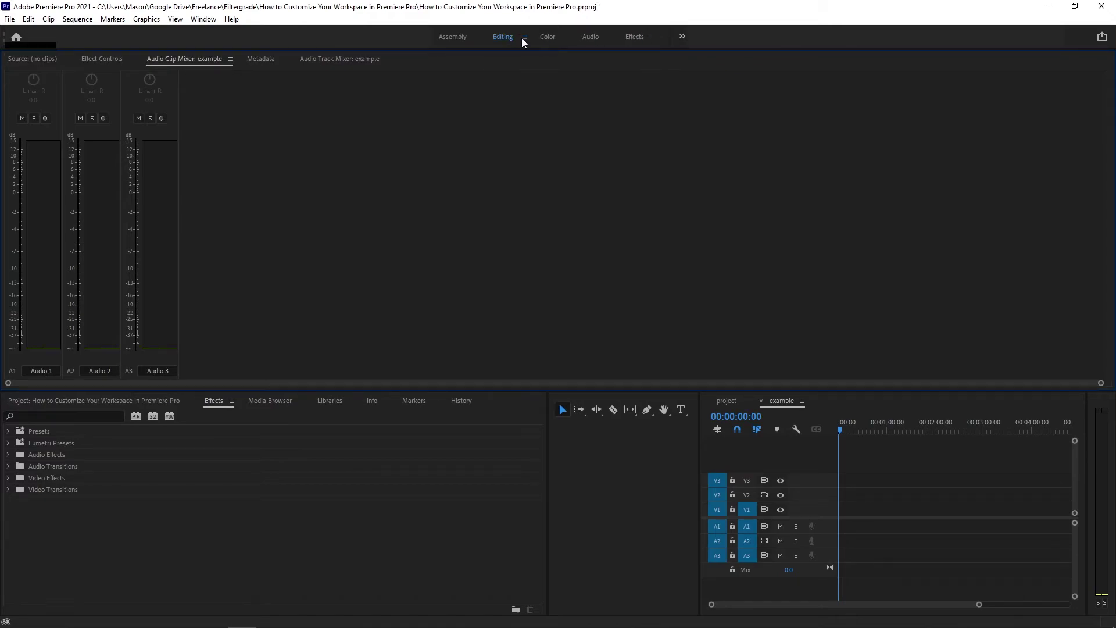
Step: Reset the Editing workspace to its saved layout from its workspace-bar menu
left_click(524, 38)
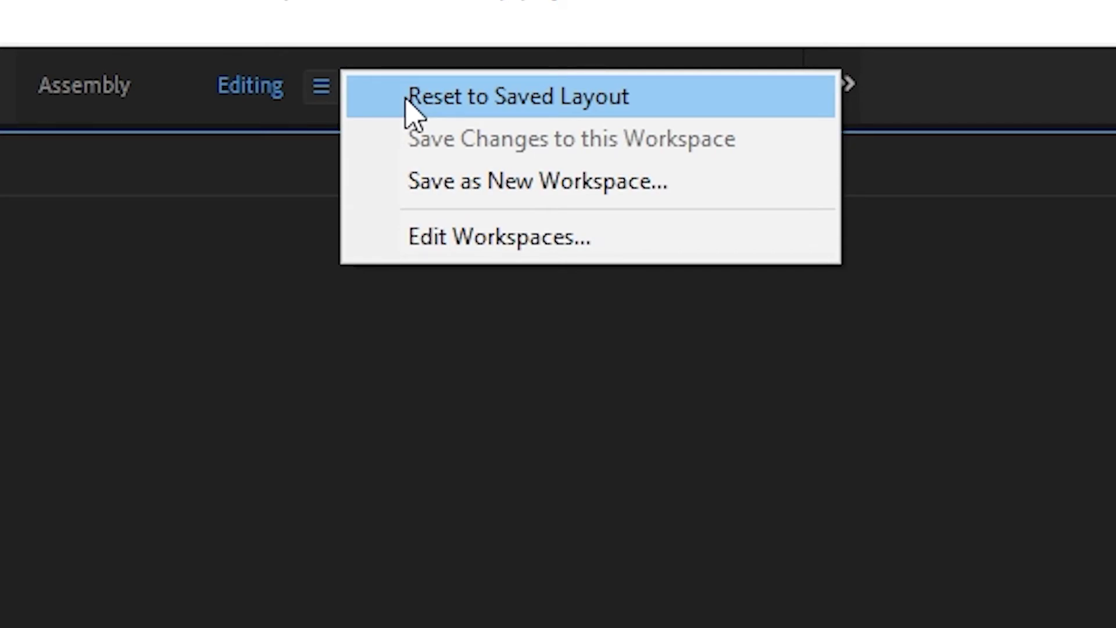
left_click(442, 96)
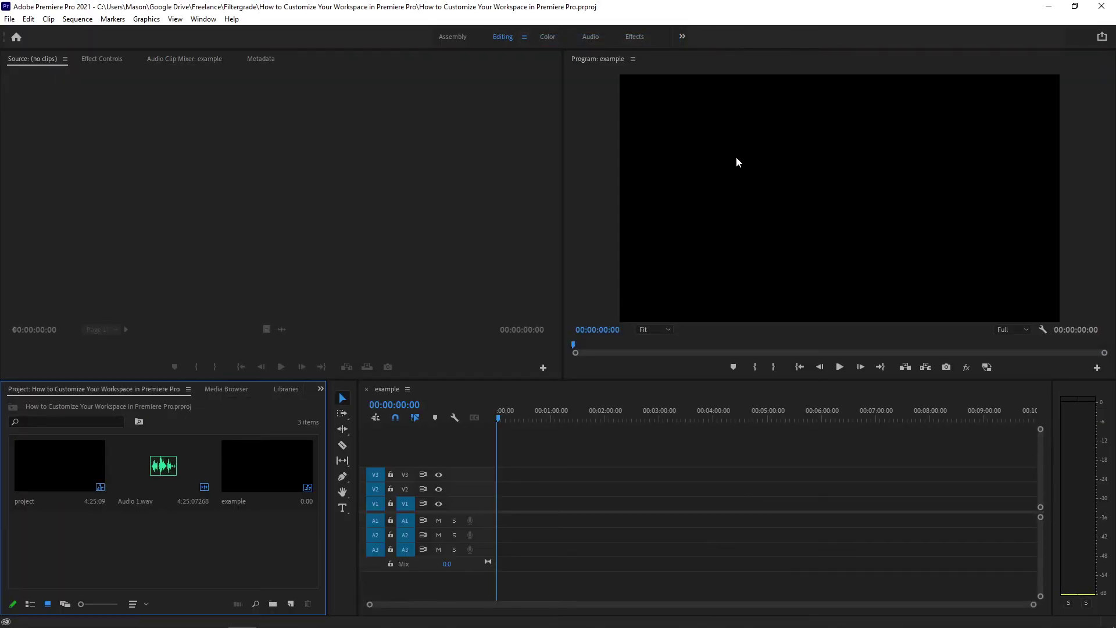